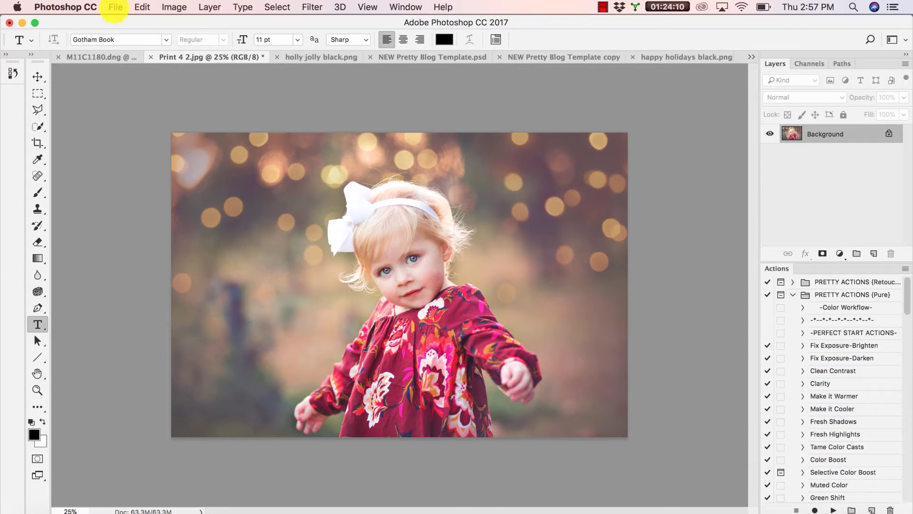
Choose File > Place Linked to browse the Holiday Overlays 2017 folder.
{"action": "left_click", "coordinate": [117, 7]}
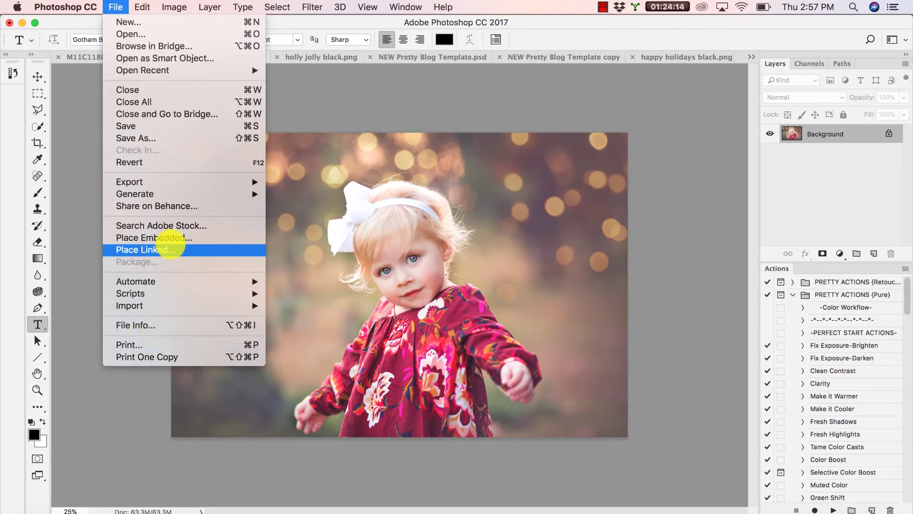
{"action": "left_click", "coordinate": [169, 250]}
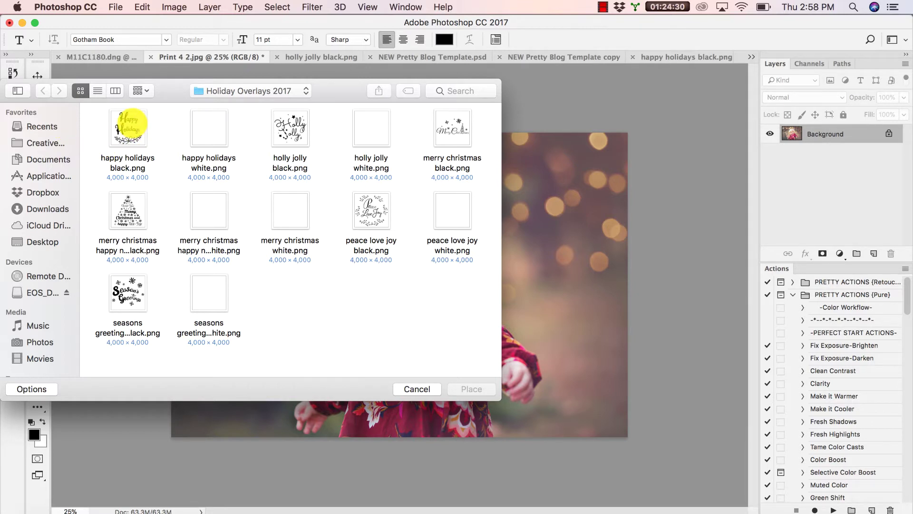
Place happy holidays black.png, scaled to about 73% and positioned left of the girl.
{"action": "left_click", "coordinate": [137, 128]}
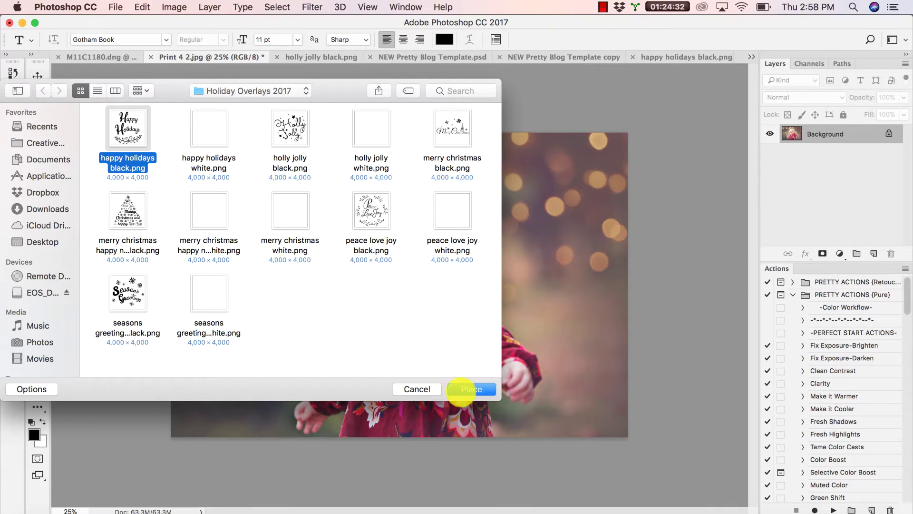
{"action": "left_click", "coordinate": [463, 394]}
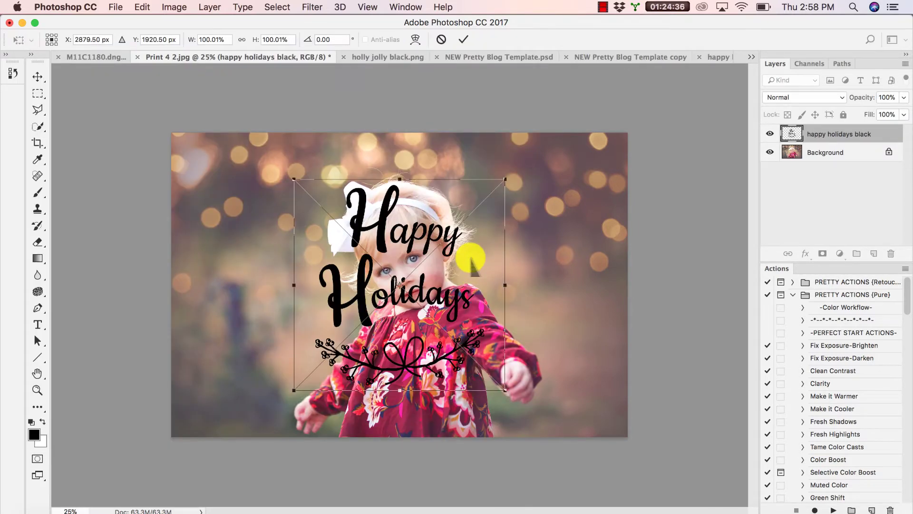
{"action": "left_click_drag", "start_coordinate": [471, 258], "coordinate": [347, 222]}
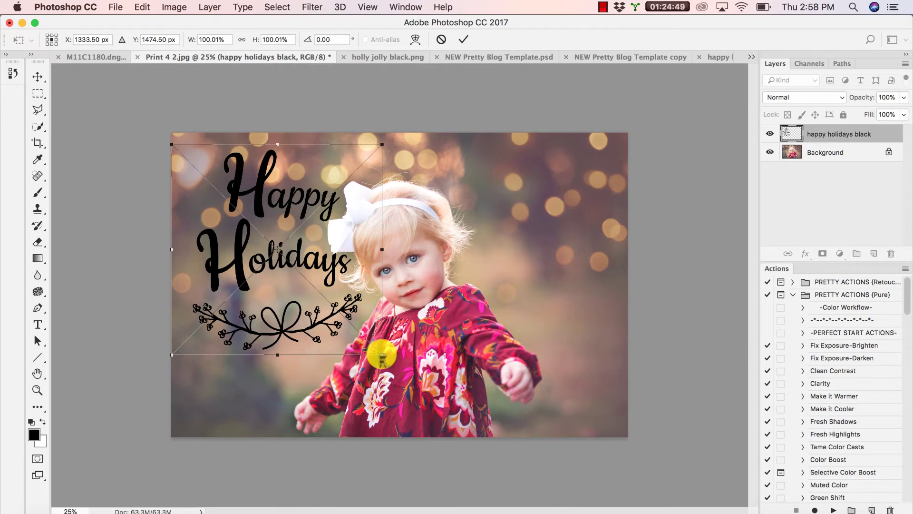
{"action": "left_click_drag", "start_coordinate": [379, 350], "coordinate": [331, 294]}
{"action": "left_click_drag", "start_coordinate": [306, 205], "coordinate": [315, 259]}
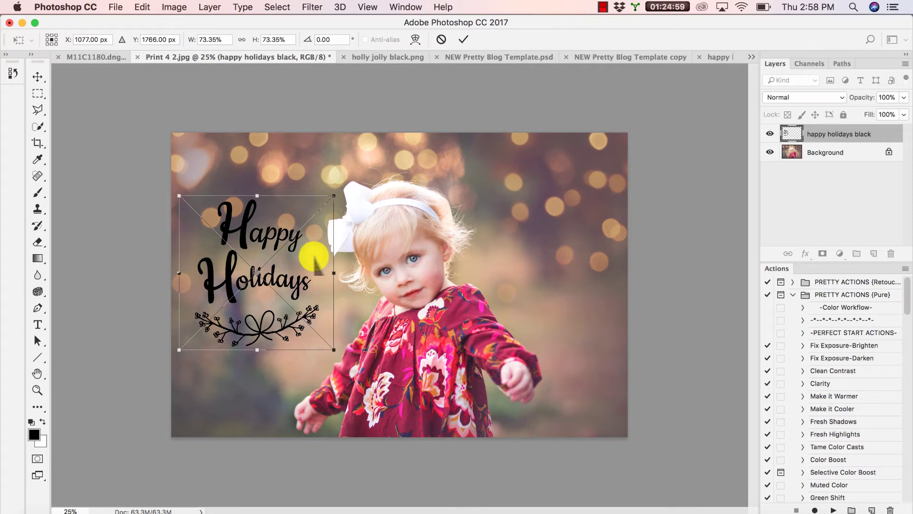
Commit the overlay transform and nudge the Happy Holidays overlay slightly right with the Move tool.
{"action": "key", "text": "Return"}
{"action": "key", "text": "t"}
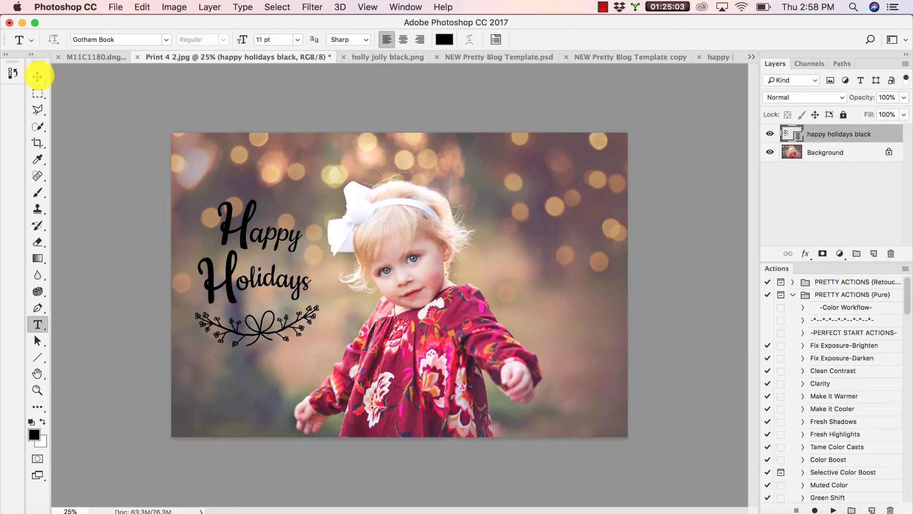
{"action": "left_click", "coordinate": [37, 77]}
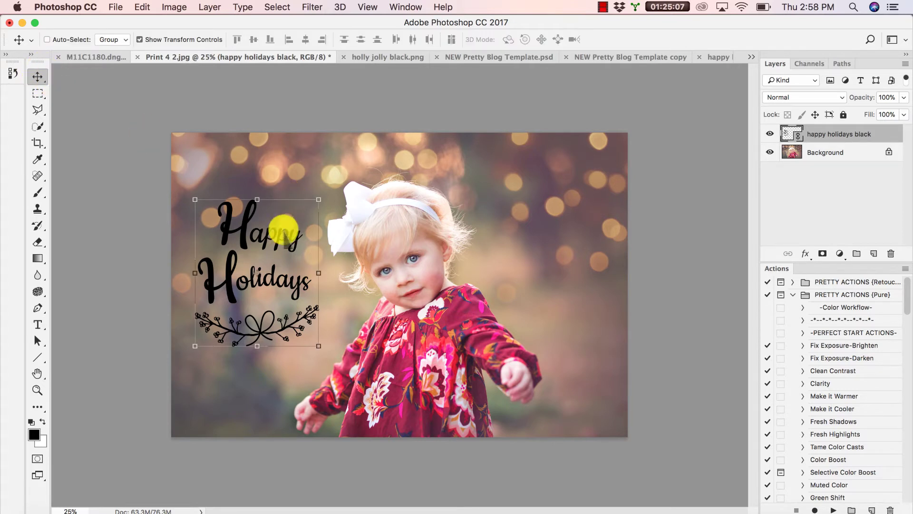
{"action": "left_click_drag", "start_coordinate": [291, 223], "coordinate": [297, 223]}
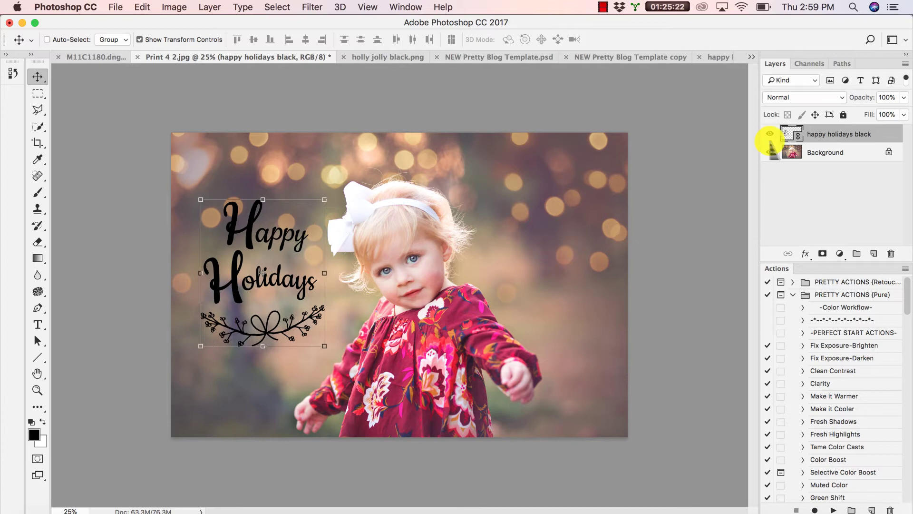
{"action": "left_click", "coordinate": [37, 192]}
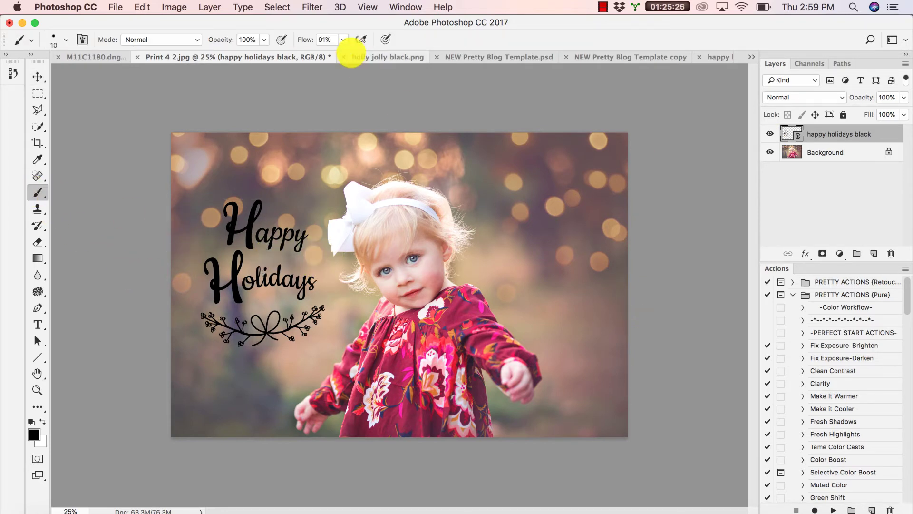
Create a new Solid Color fill layer from Layer > New Fill Layer.
{"action": "left_click", "coordinate": [210, 7]}
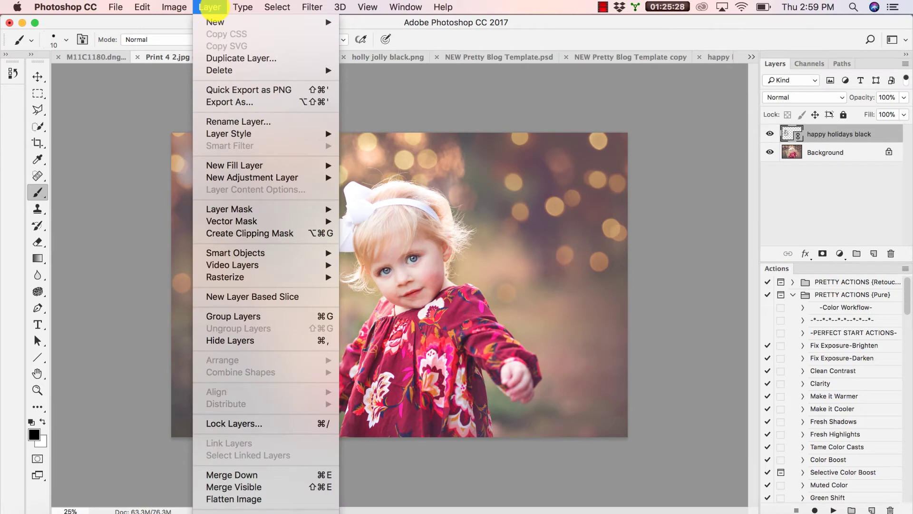
{"action": "mouse_move", "coordinate": [260, 166]}
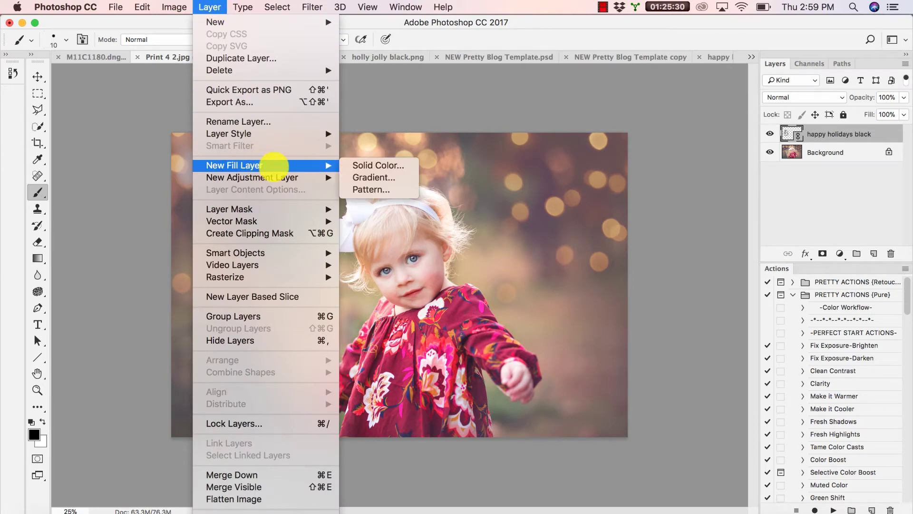
{"action": "left_click", "coordinate": [363, 165]}
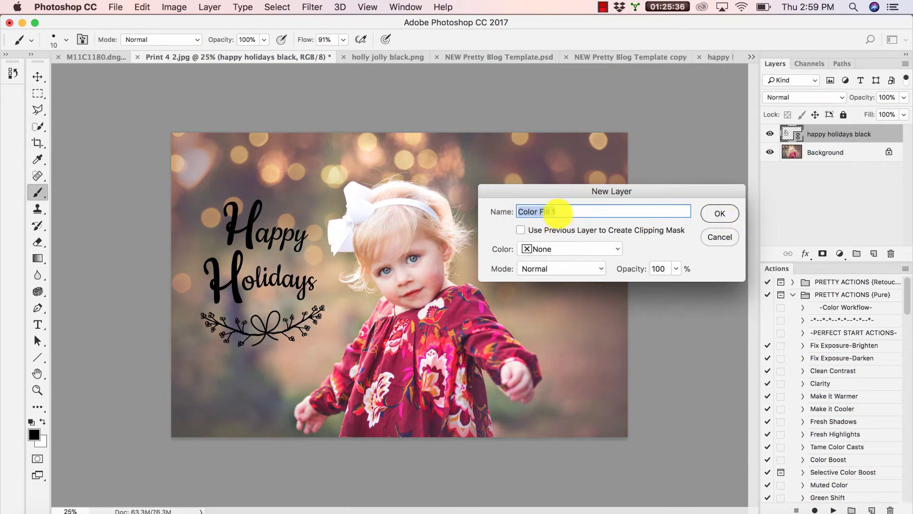
{"action": "left_click", "coordinate": [727, 212]}
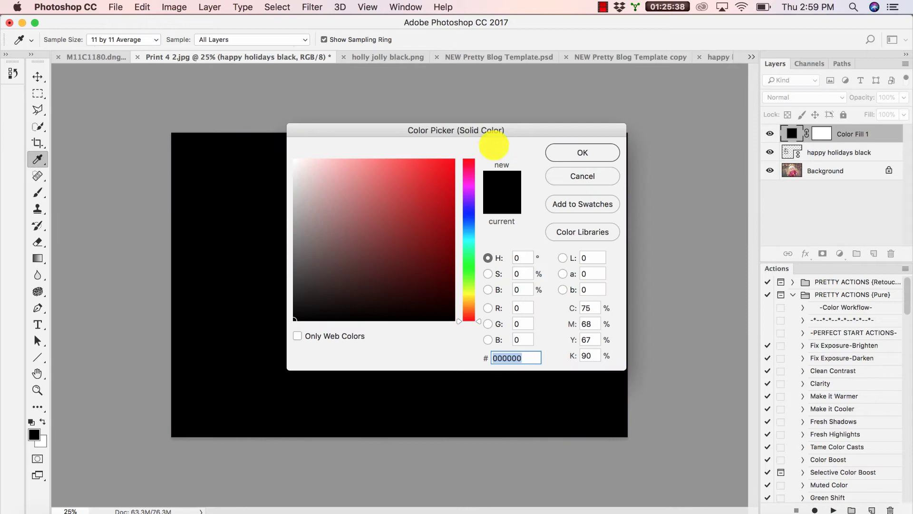
Set the fill colour to dark red a30c0c and confirm it.
{"action": "left_click_drag", "start_coordinate": [492, 127], "coordinate": [632, 121]}
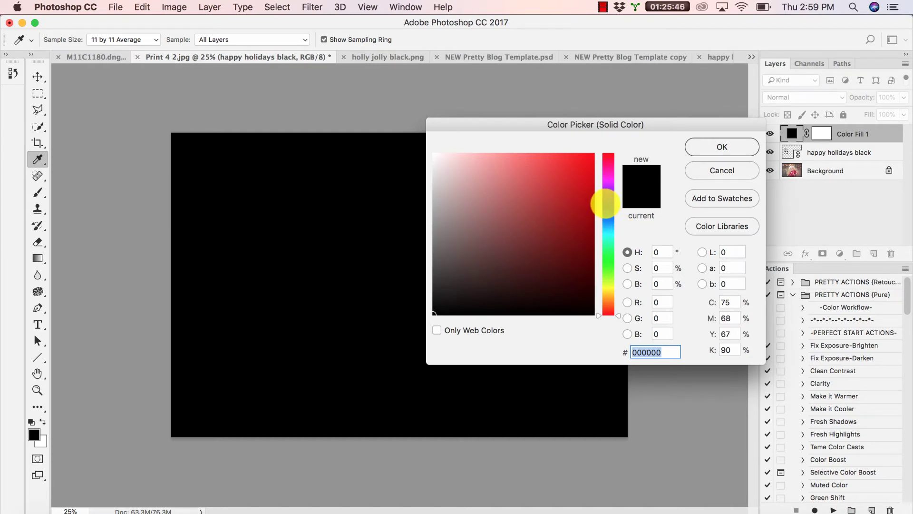
{"action": "left_click", "coordinate": [608, 191]}
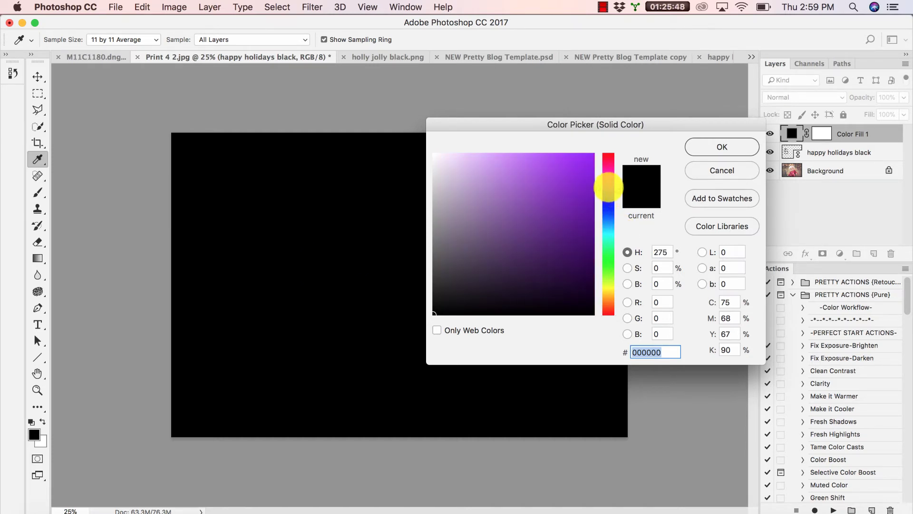
{"action": "left_click", "coordinate": [609, 181]}
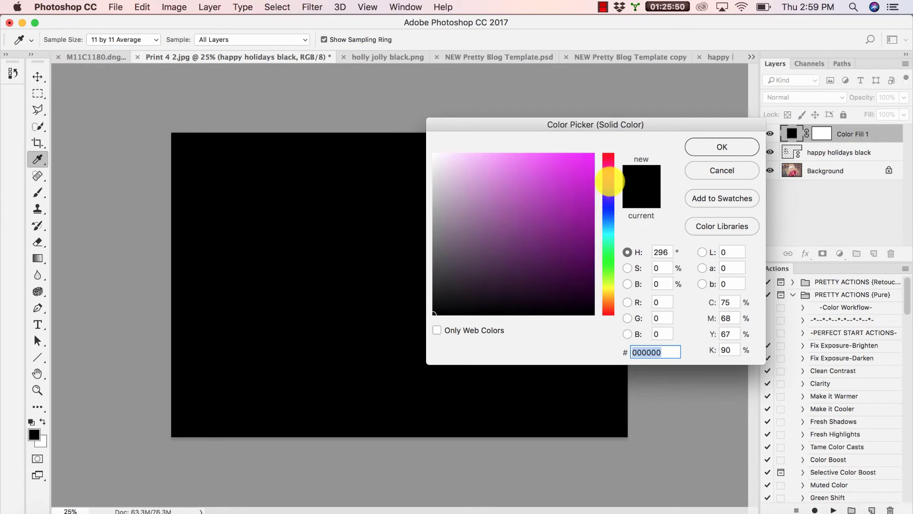
{"action": "left_click_drag", "start_coordinate": [609, 177], "coordinate": [603, 312]}
{"action": "left_click", "coordinate": [566, 172]}
{"action": "left_click_drag", "start_coordinate": [573, 188], "coordinate": [583, 211]}
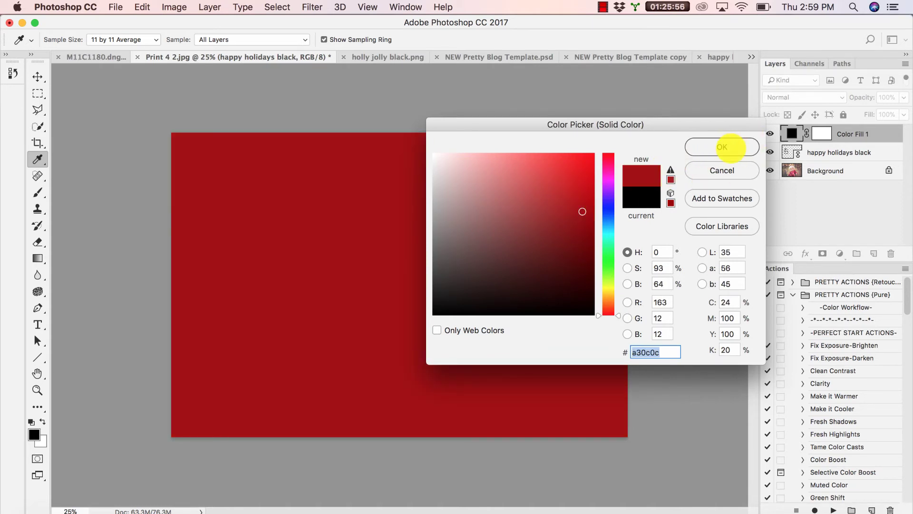
{"action": "left_click", "coordinate": [721, 147]}
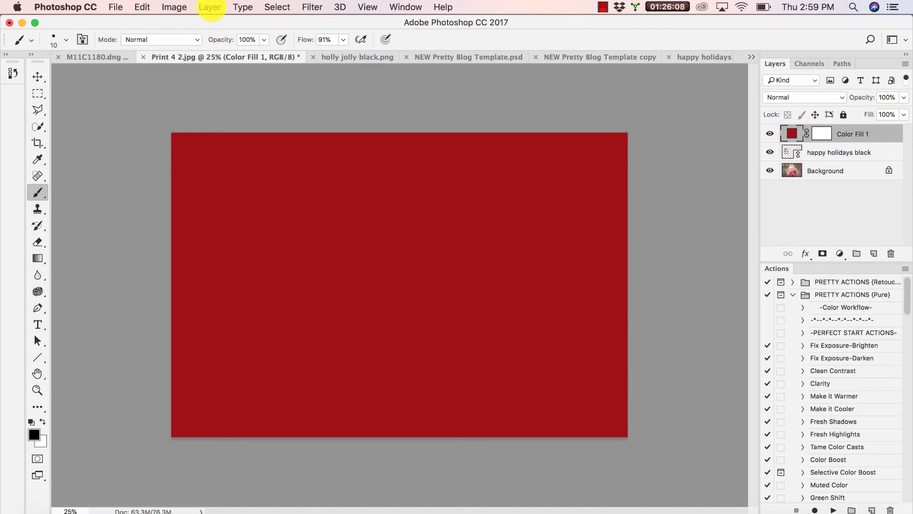
Apply Layer > Create Clipping Mask to clip Color Fill 1 to the happy holidays black layer.
{"action": "left_click", "coordinate": [210, 7]}
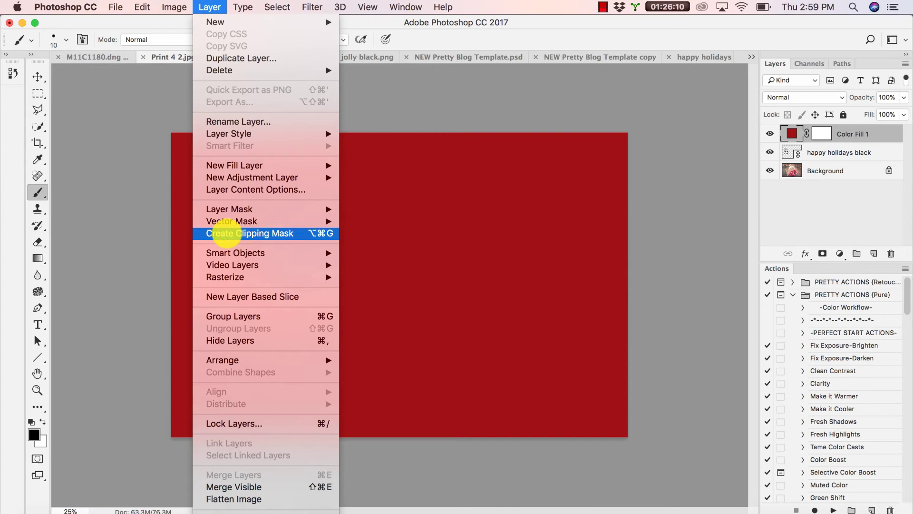
{"action": "left_click", "coordinate": [225, 233]}
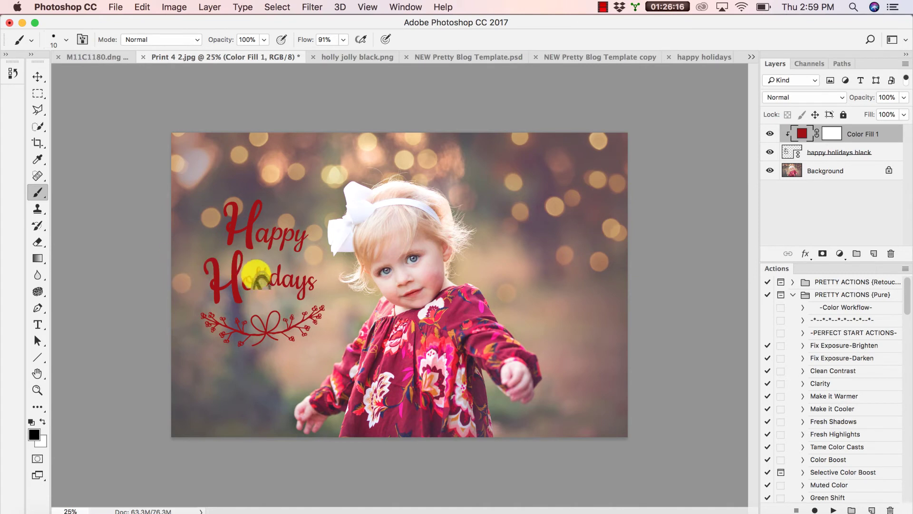
{"action": "left_click", "coordinate": [791, 145], "text": "alt"}
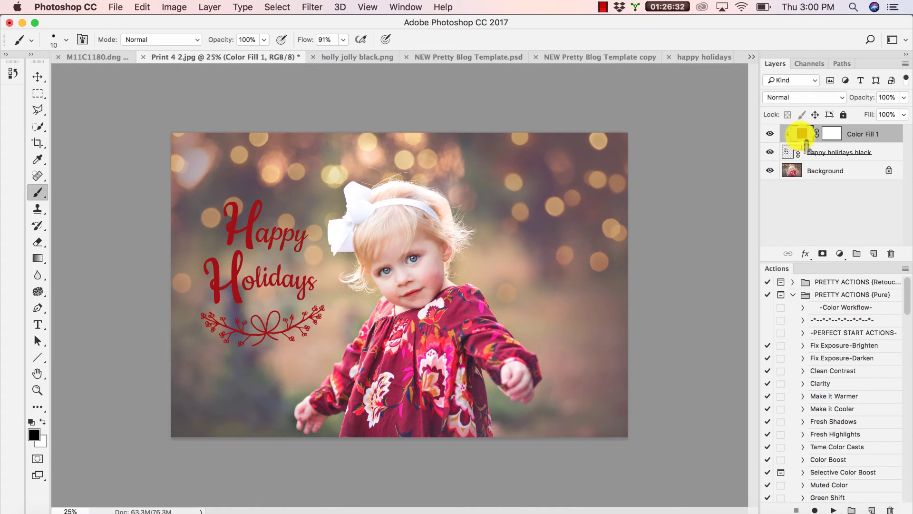
{"action": "left_click_drag", "start_coordinate": [807, 144], "coordinate": [807, 149]}
Reopen Color Fill 1's colour picker and try shades, ending on teal 28ceb5.
{"action": "double_click", "coordinate": [802, 133]}
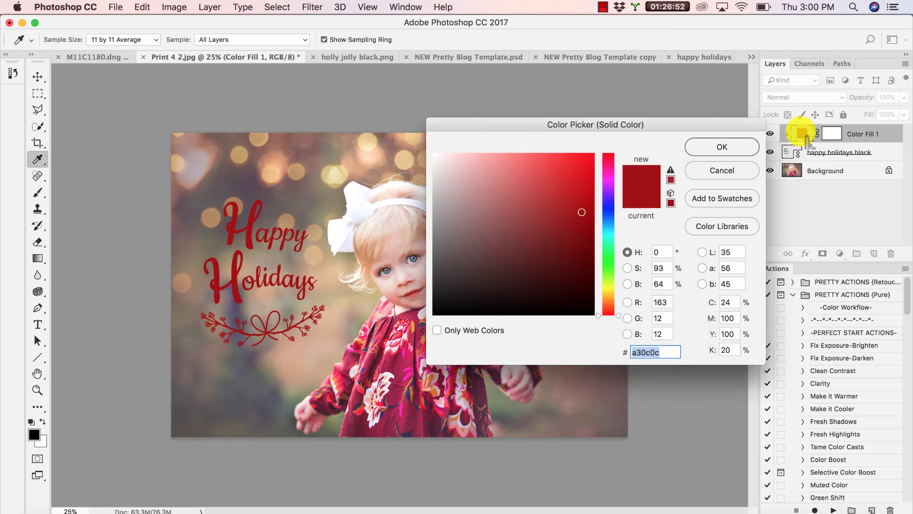
{"action": "left_click", "coordinate": [553, 195]}
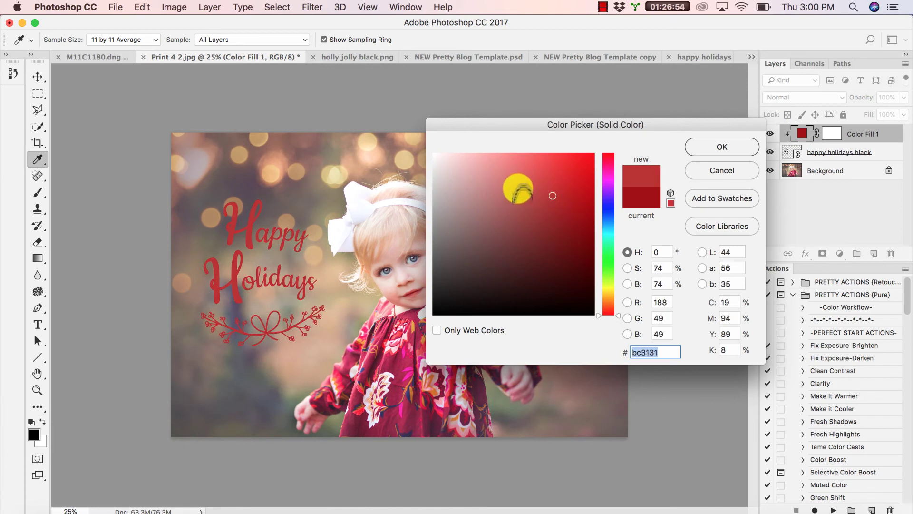
{"action": "left_click_drag", "start_coordinate": [519, 188], "coordinate": [553, 242]}
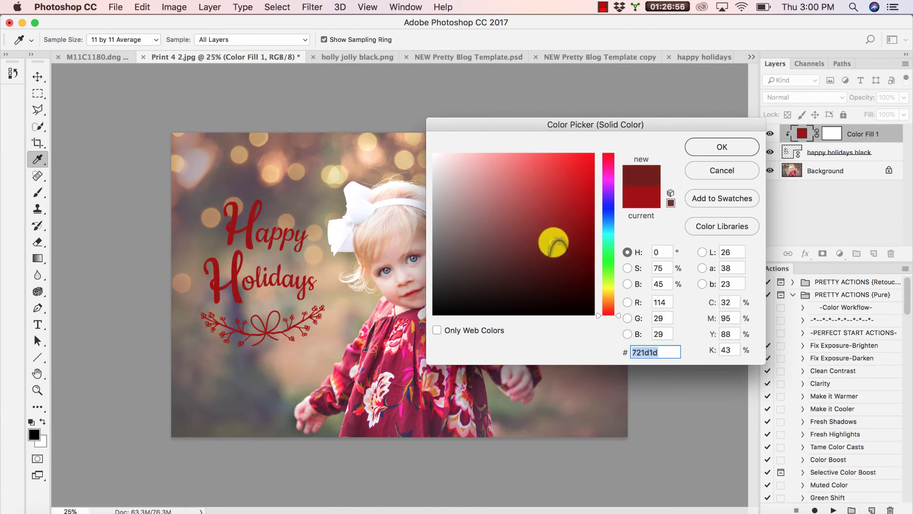
{"action": "left_click", "coordinate": [563, 184]}
{"action": "left_click", "coordinate": [608, 197]}
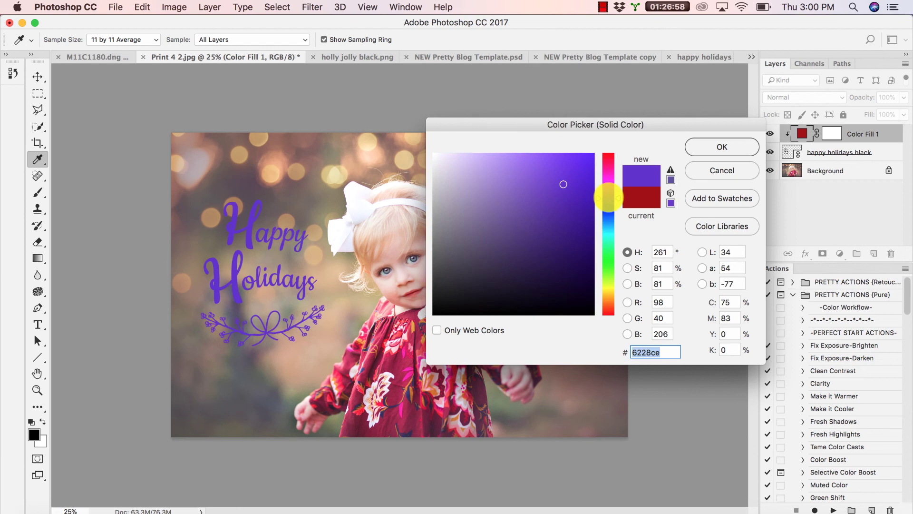
{"action": "left_click_drag", "start_coordinate": [608, 197], "coordinate": [608, 239]}
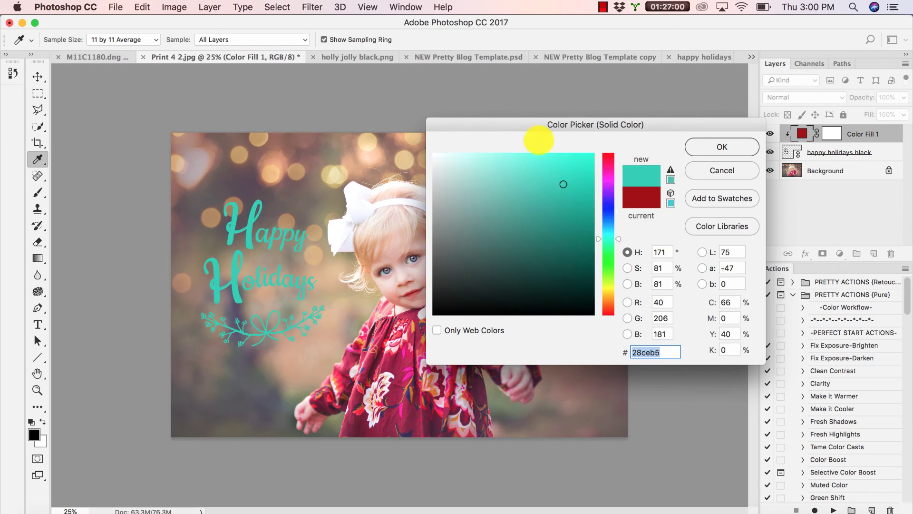
{"action": "left_click_drag", "start_coordinate": [520, 122], "coordinate": [591, 108]}
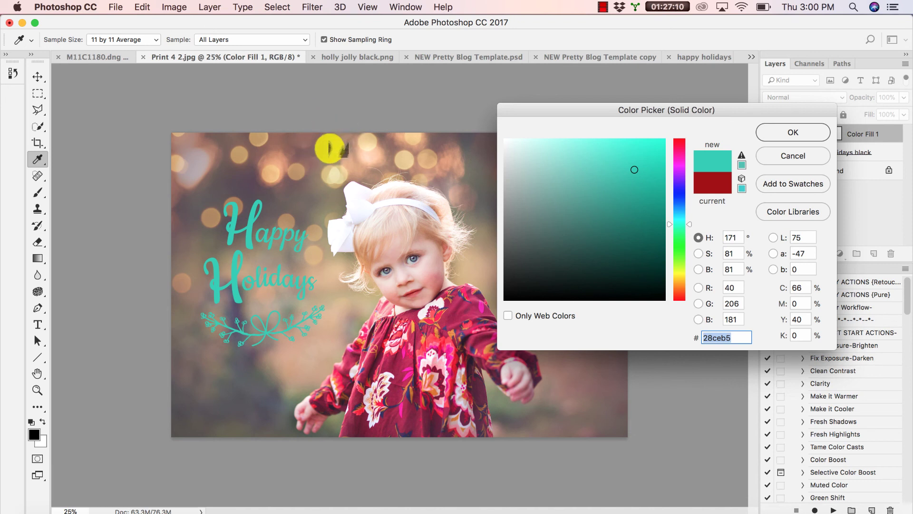
Sample the girl's dress with the eyedropper to set the lettering to deep pink a4204b.
{"action": "left_click_drag", "start_coordinate": [564, 107], "coordinate": [559, 96]}
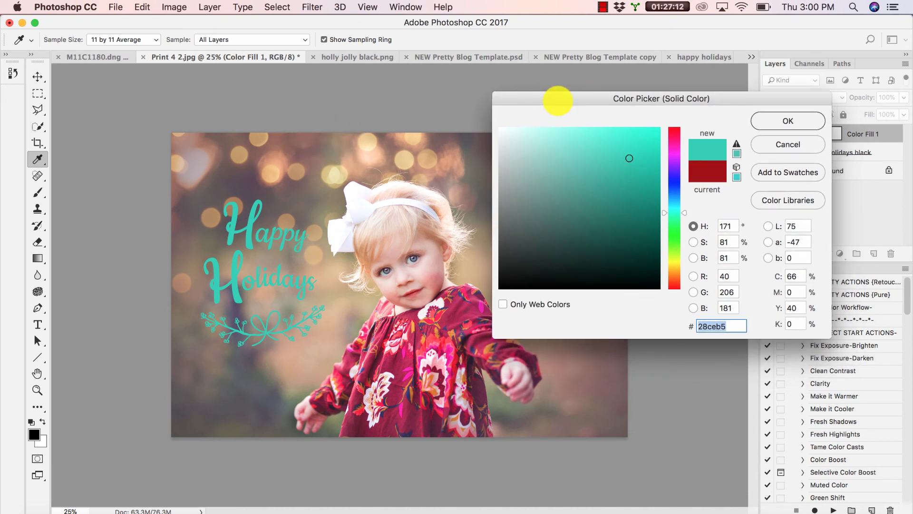
{"action": "left_click", "coordinate": [382, 363]}
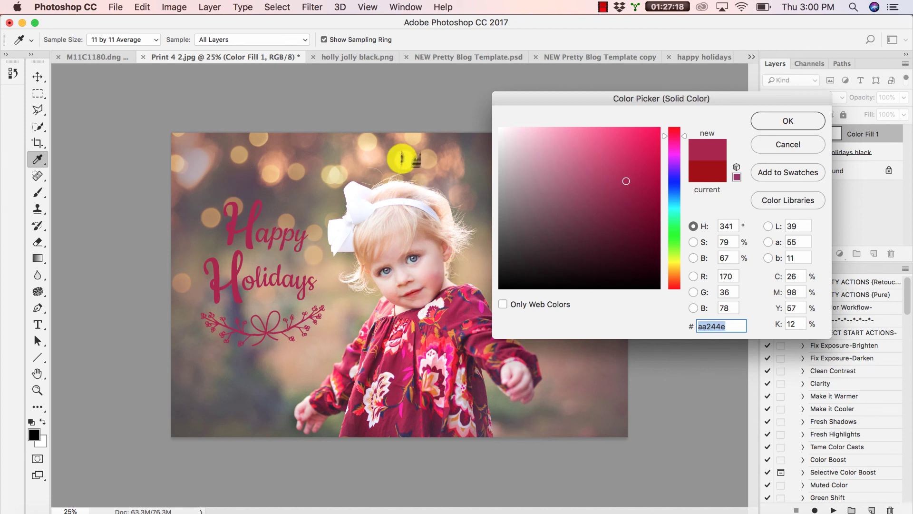
{"action": "left_click", "coordinate": [336, 173]}
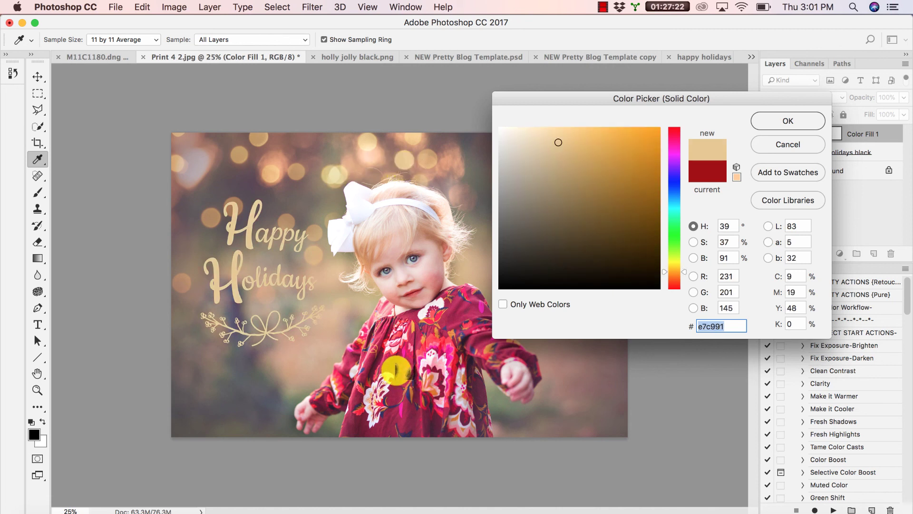
{"action": "left_click", "coordinate": [357, 423]}
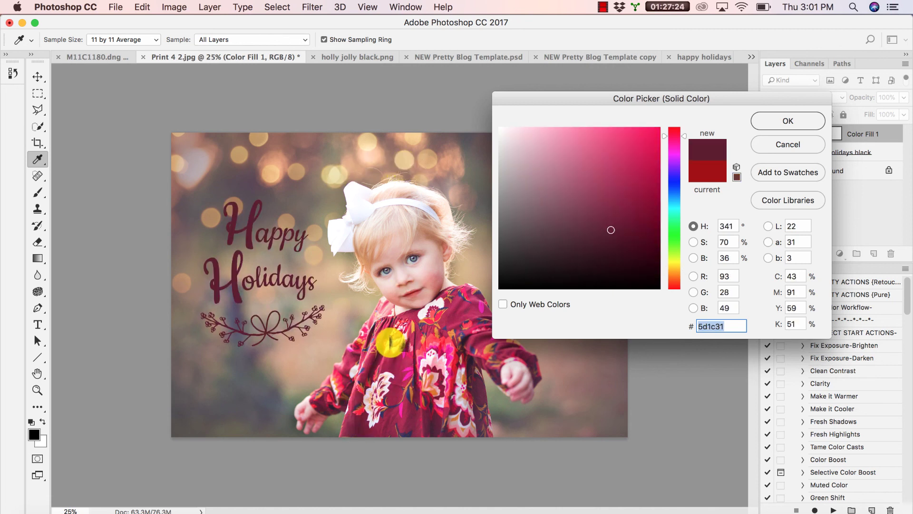
{"action": "left_click", "coordinate": [378, 354]}
{"action": "left_click", "coordinate": [382, 357]}
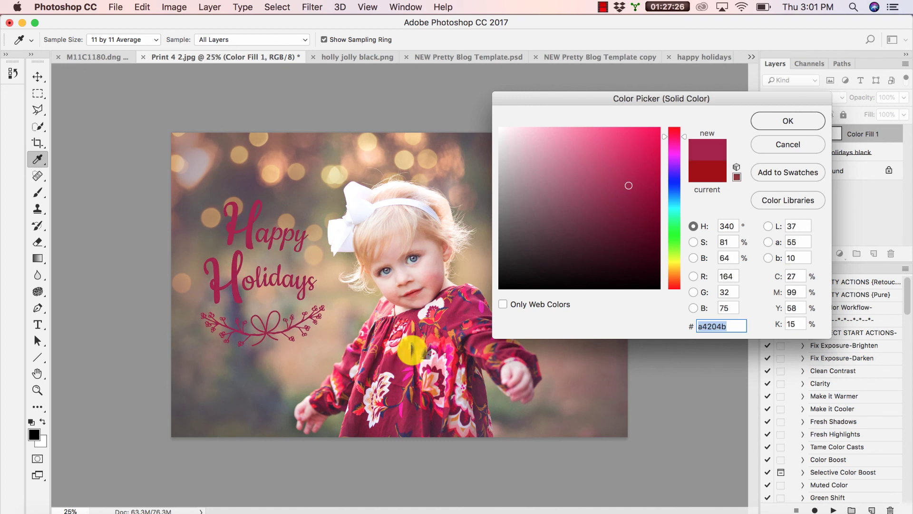
{"action": "left_click", "coordinate": [785, 121]}
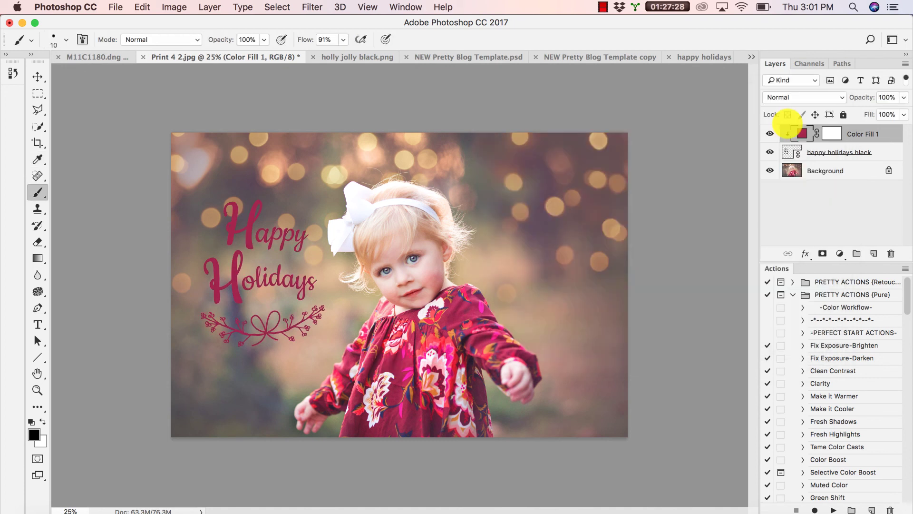